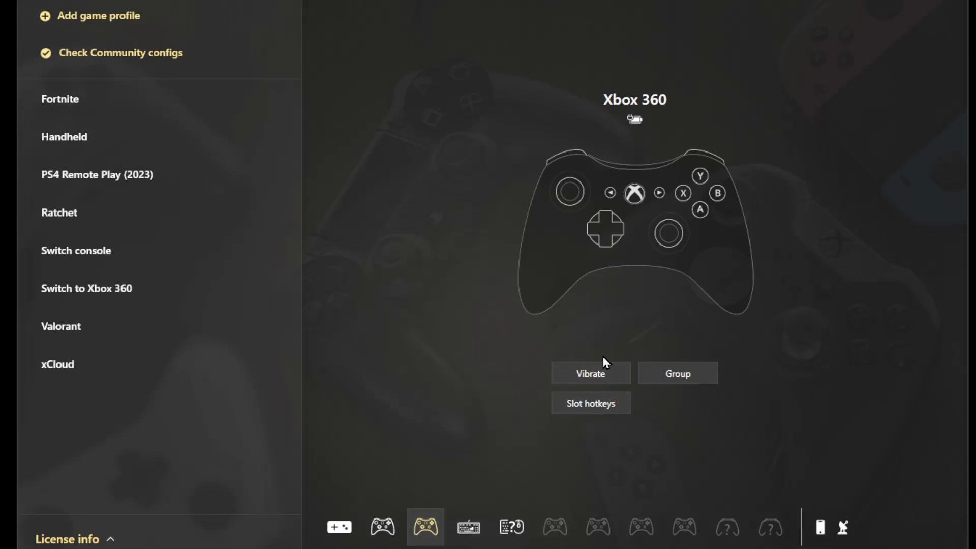
# Step: Test the Xbox 360 controller's vibration, then group it with a second Xbox 360 controller and save
pyautogui.click(584, 377)
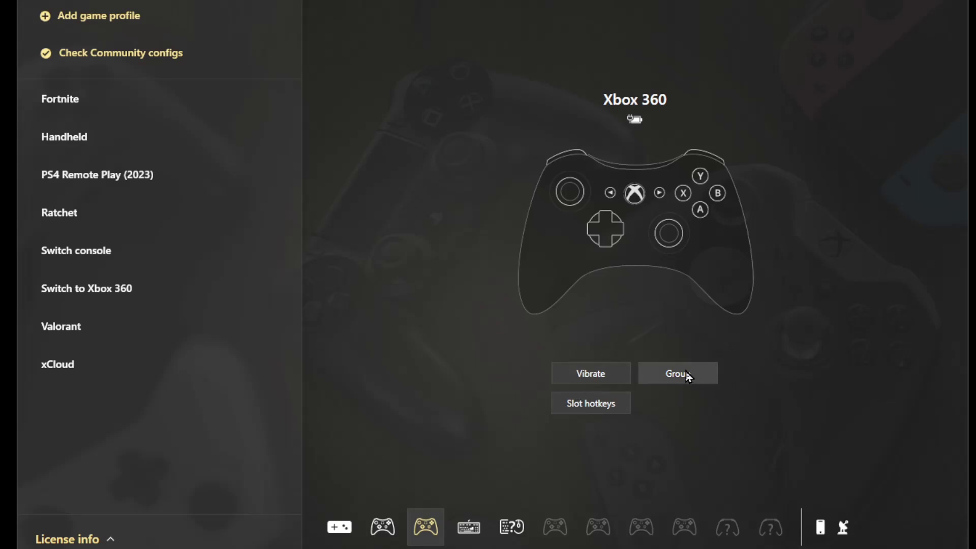
pyautogui.click(683, 376)
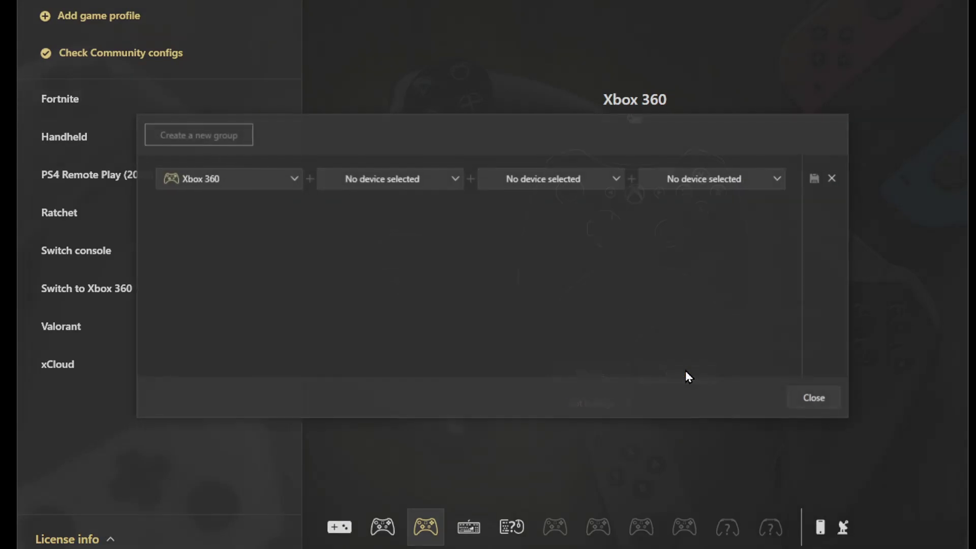
pyautogui.click(404, 179)
pyautogui.click(390, 303)
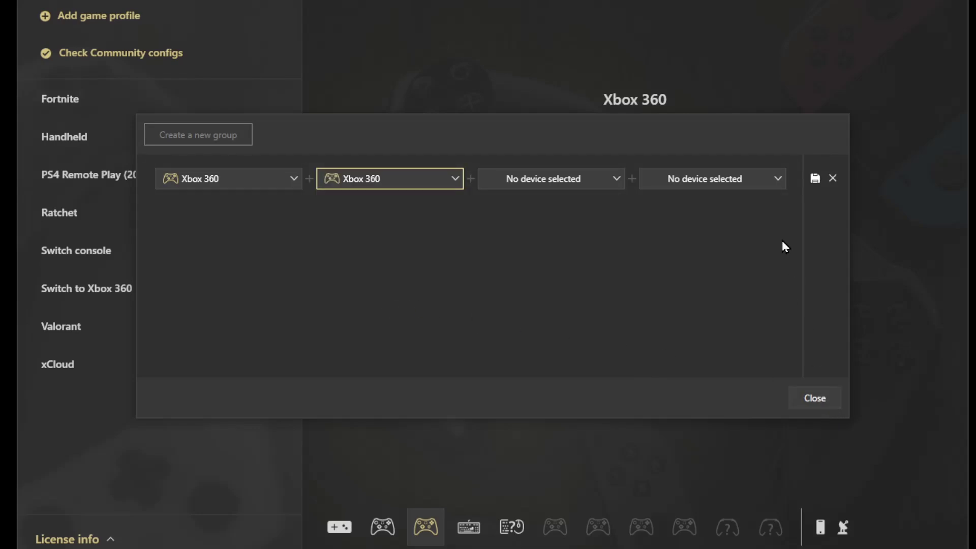
pyautogui.click(815, 179)
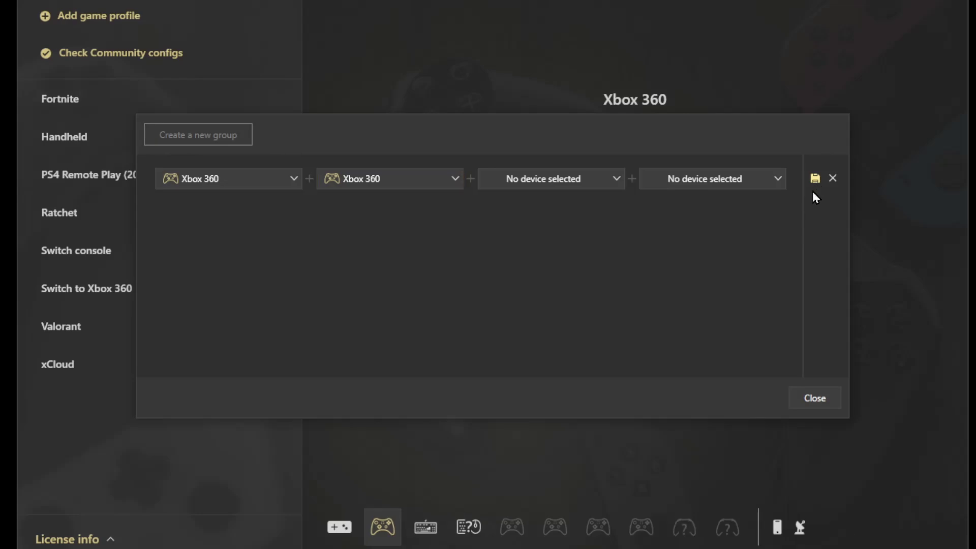
pyautogui.click(814, 402)
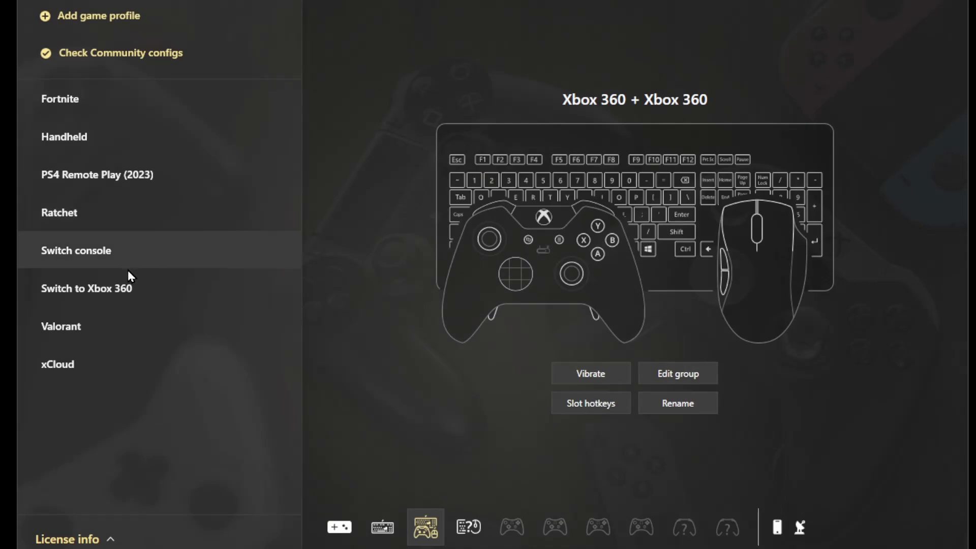
# Step: In the Switch to Xbox 360 profile, set Gamepad 1's right stick to Mute, then view Gamepad 2
pyautogui.click(127, 295)
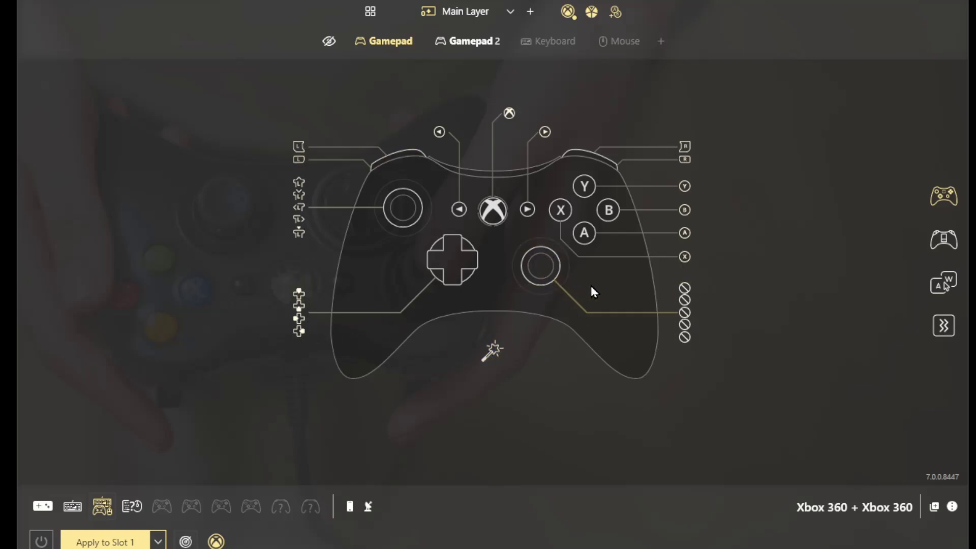
pyautogui.click(542, 265)
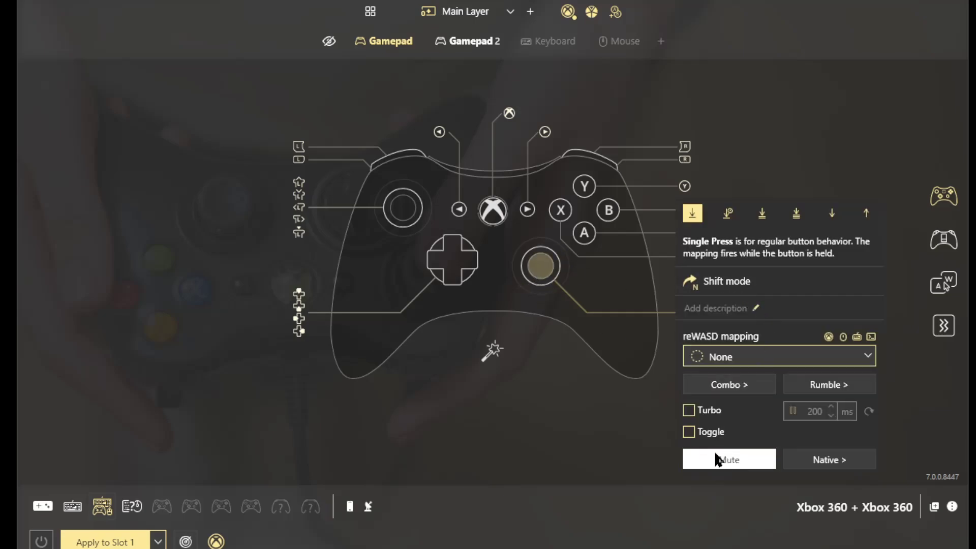
pyautogui.click(558, 276)
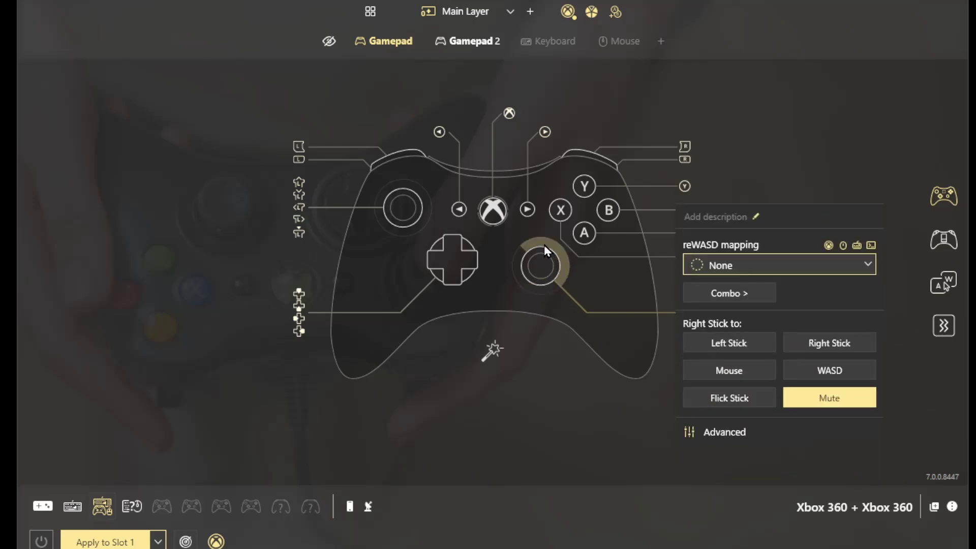
pyautogui.click(514, 267)
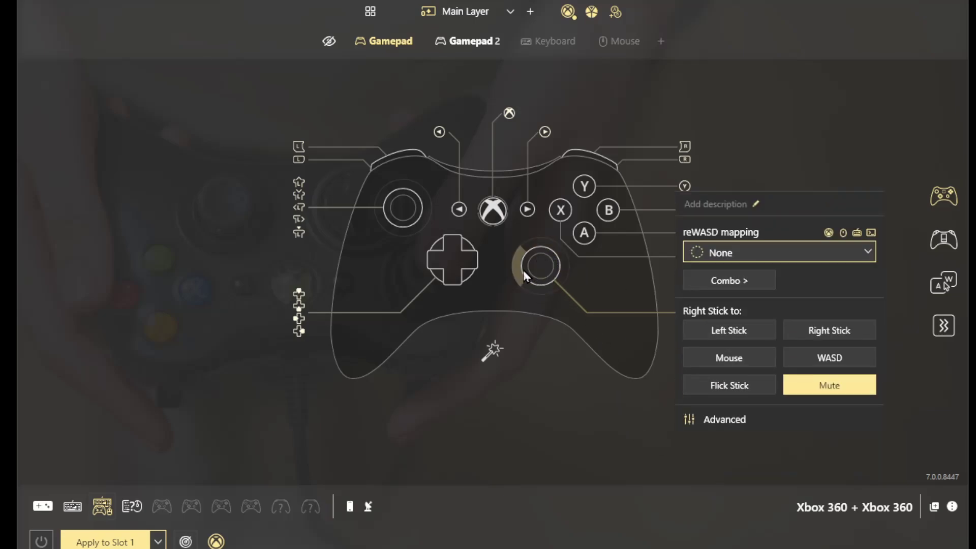
pyautogui.click(595, 448)
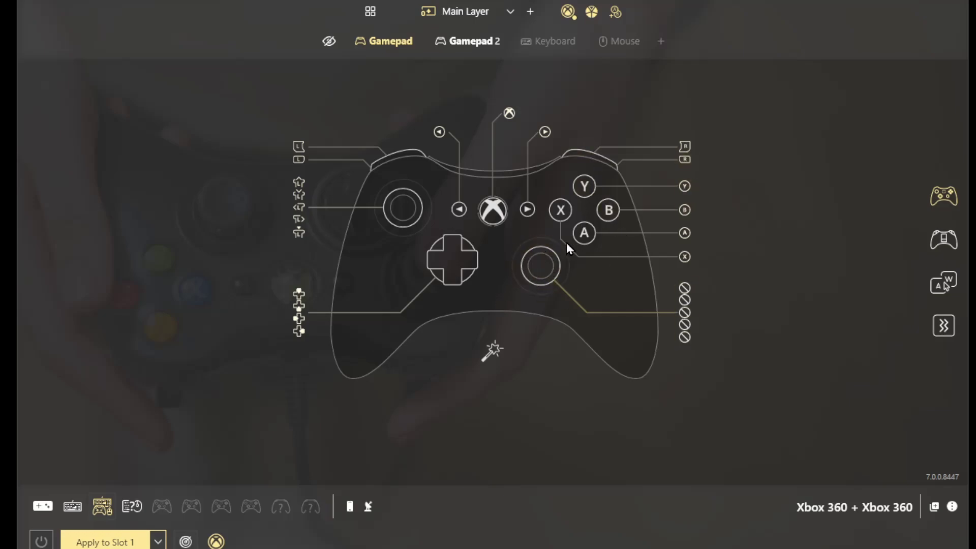
pyautogui.click(469, 45)
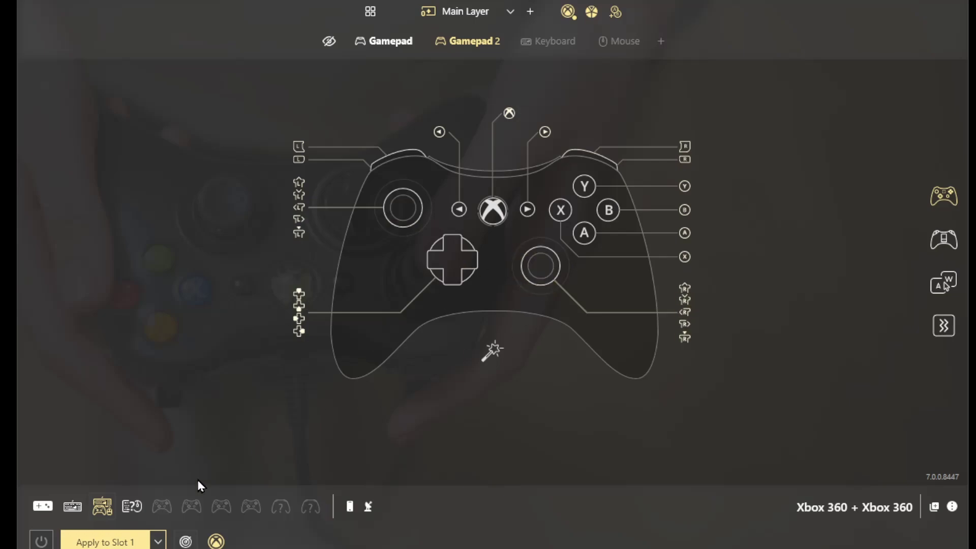
# Step: Apply the grouped Xbox 360 + Xbox 360 profile to Slot 1
pyautogui.click(110, 545)
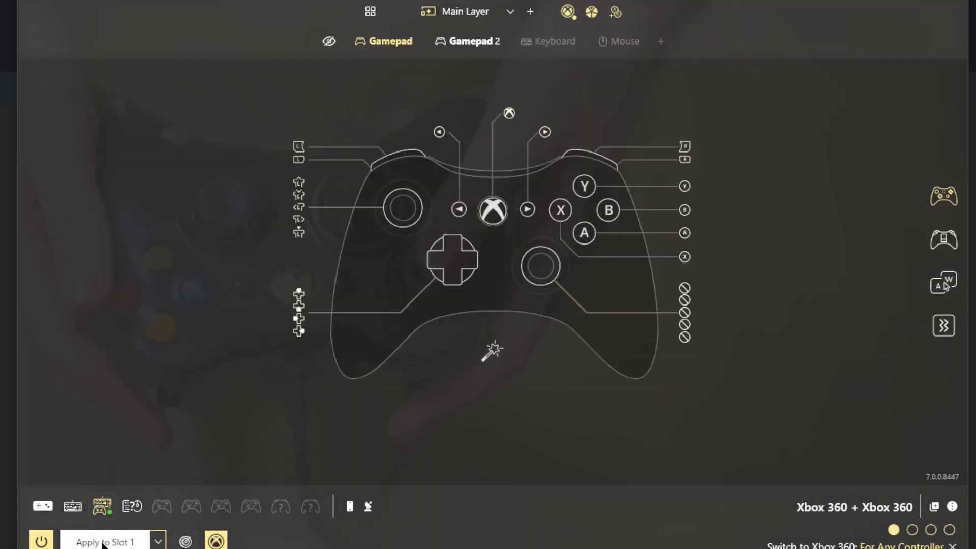
# Step: Re-apply the grouped profile to Slot 1
pyautogui.click(117, 541)
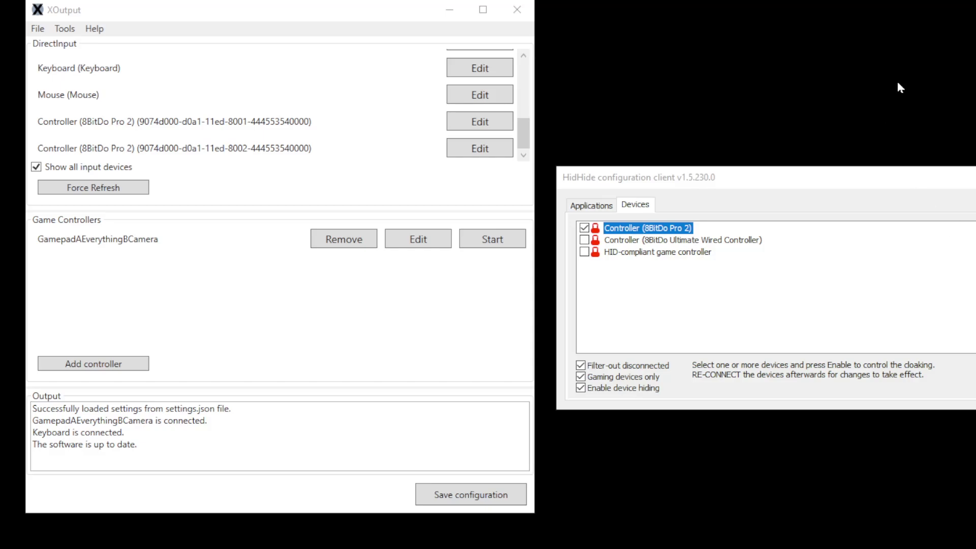
pyautogui.click(275, 10)
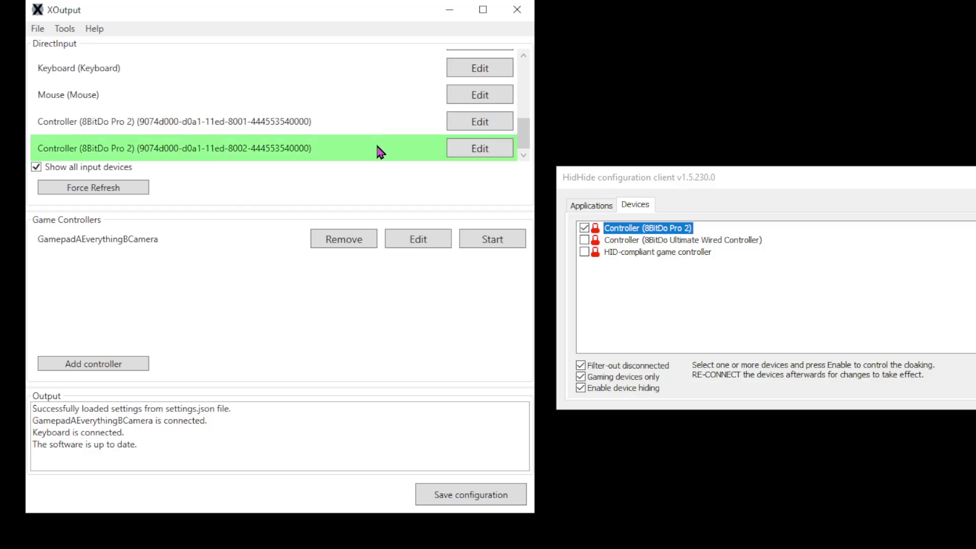
pyautogui.click(427, 239)
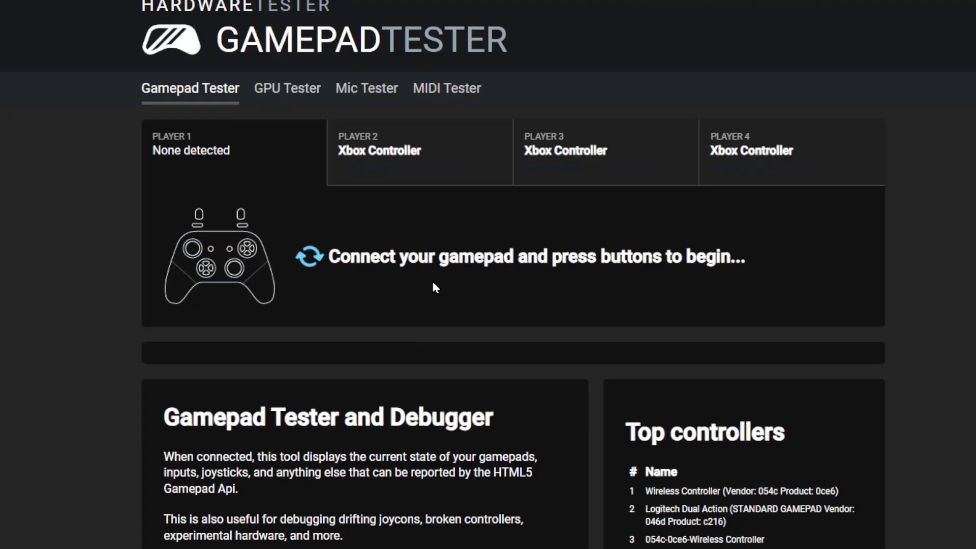
# Step: Compare the Xbox controllers listed as Players 2, 3 and 4 in Gamepad Tester
pyautogui.click(464, 161)
pyautogui.click(590, 162)
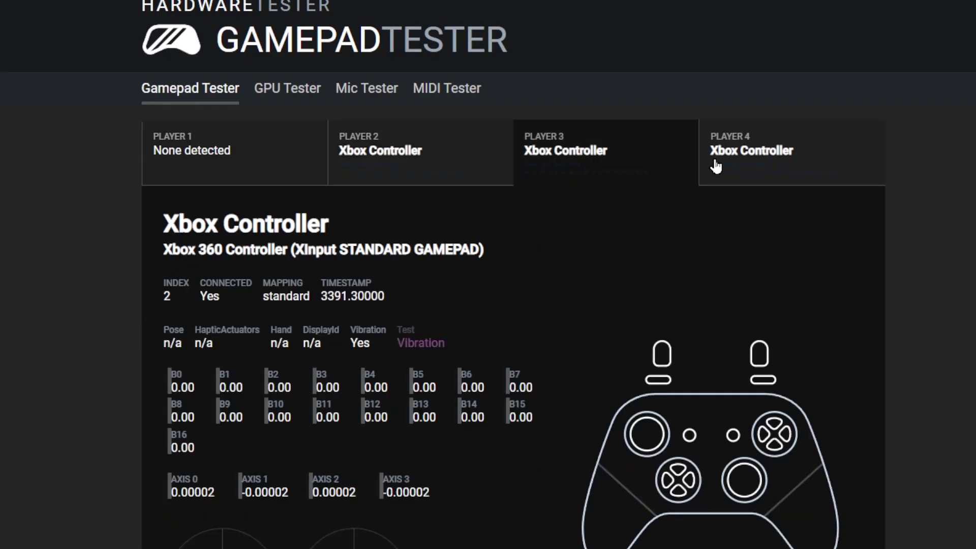
pyautogui.click(728, 169)
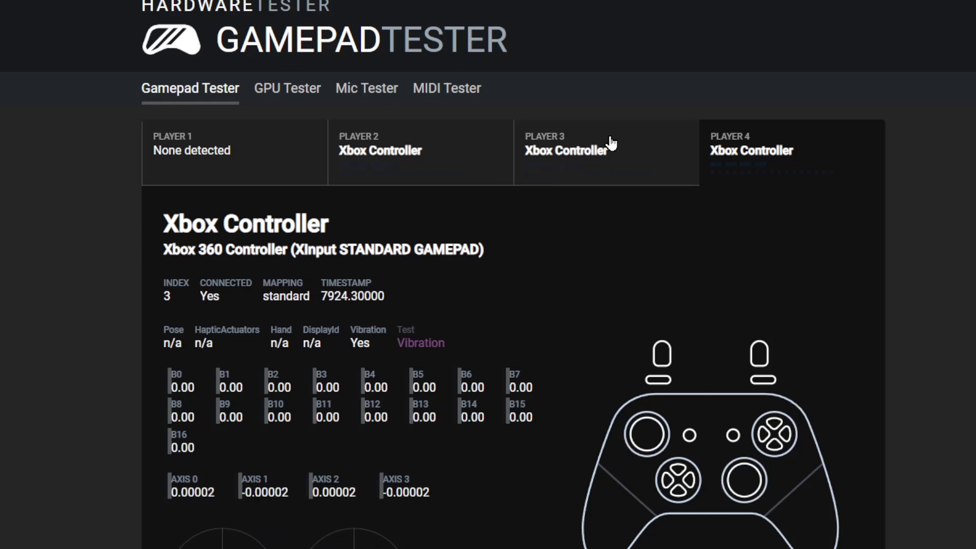
pyautogui.click(605, 148)
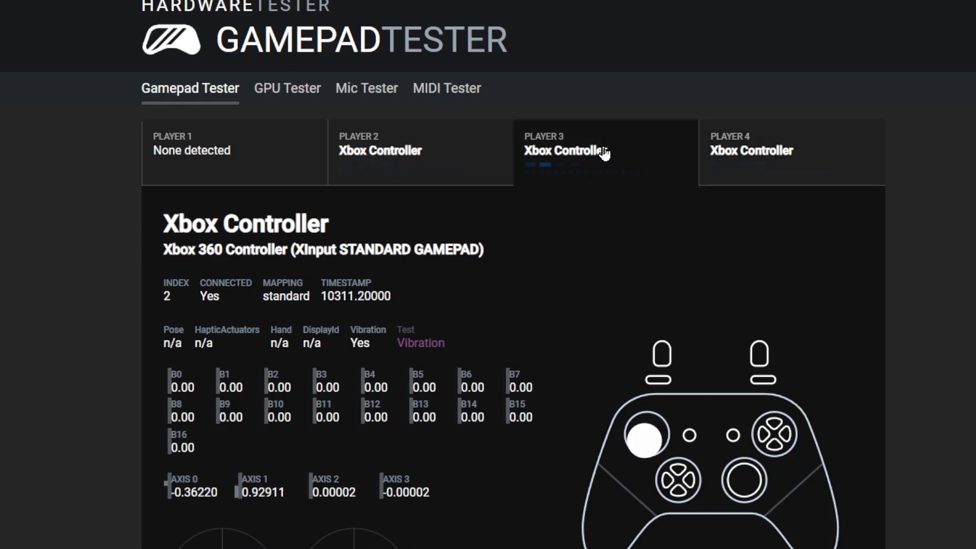
pyautogui.click(448, 160)
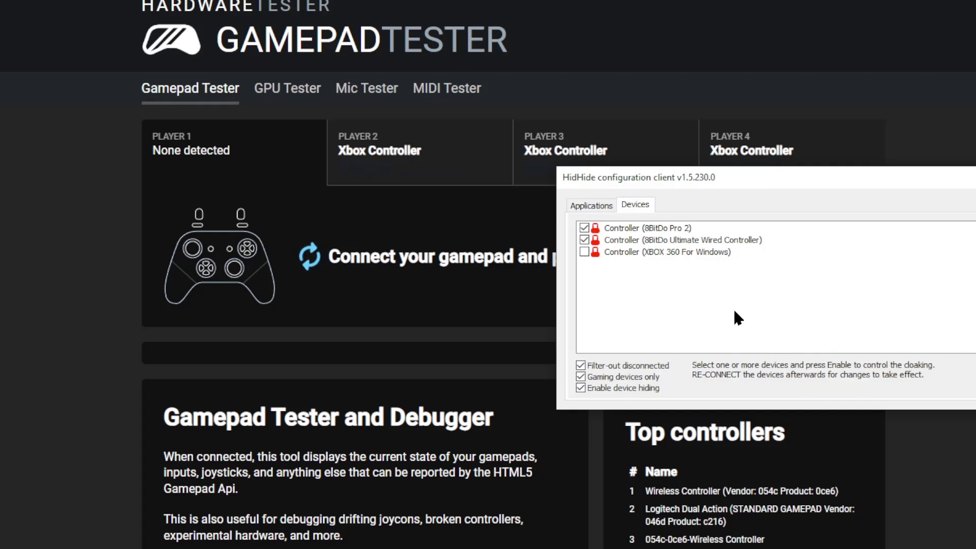
pyautogui.click(477, 163)
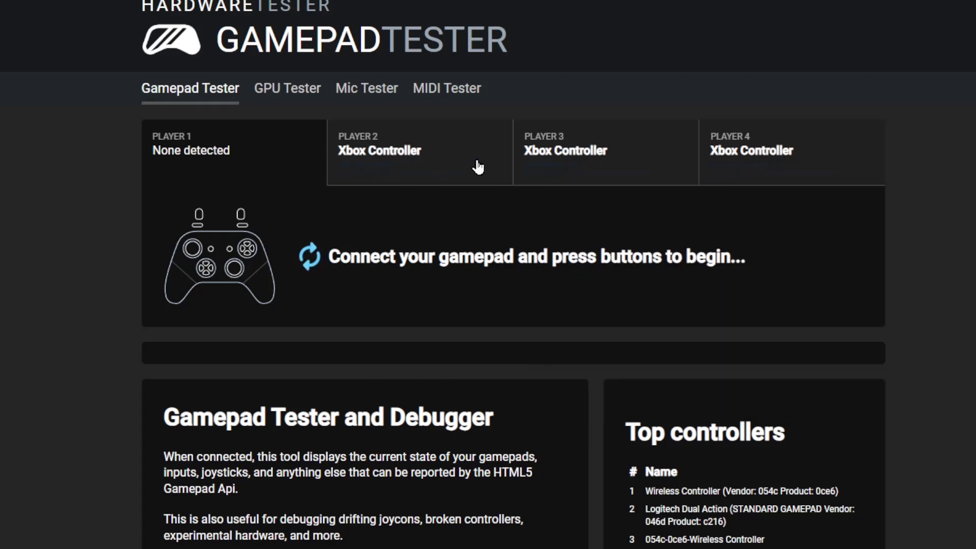
pyautogui.click(477, 163)
pyautogui.click(611, 156)
pyautogui.click(795, 156)
pyautogui.click(616, 152)
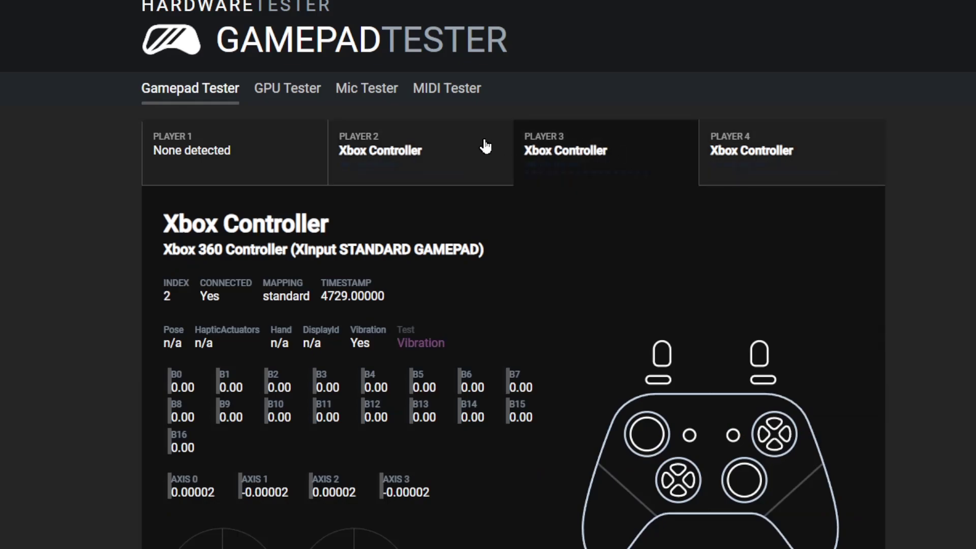
pyautogui.click(483, 148)
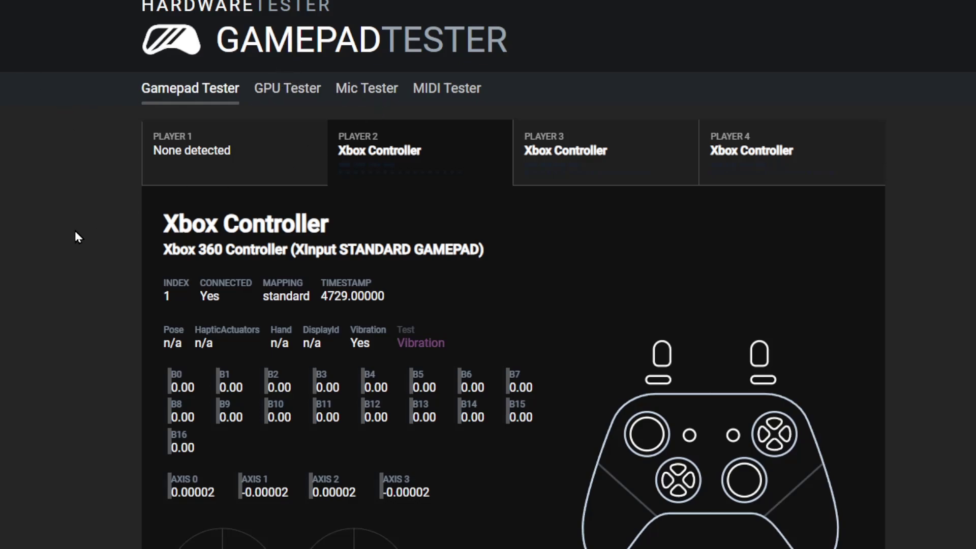
# Step: Stop emulating GamepadAEverythingBCamera in XOutput and review its RX/RY, LTB and RTB mapping
pyautogui.hotkey('alt', 'Tab')
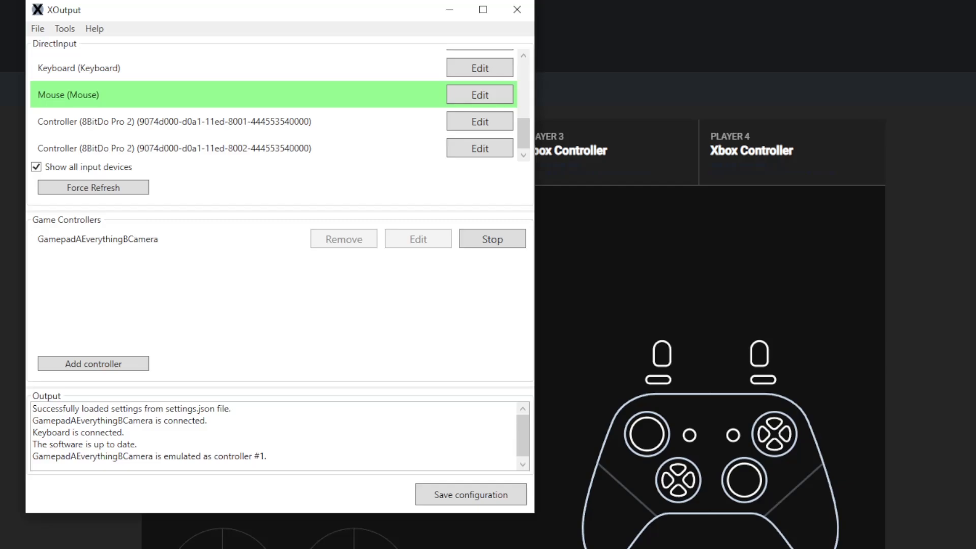
pyautogui.click(481, 239)
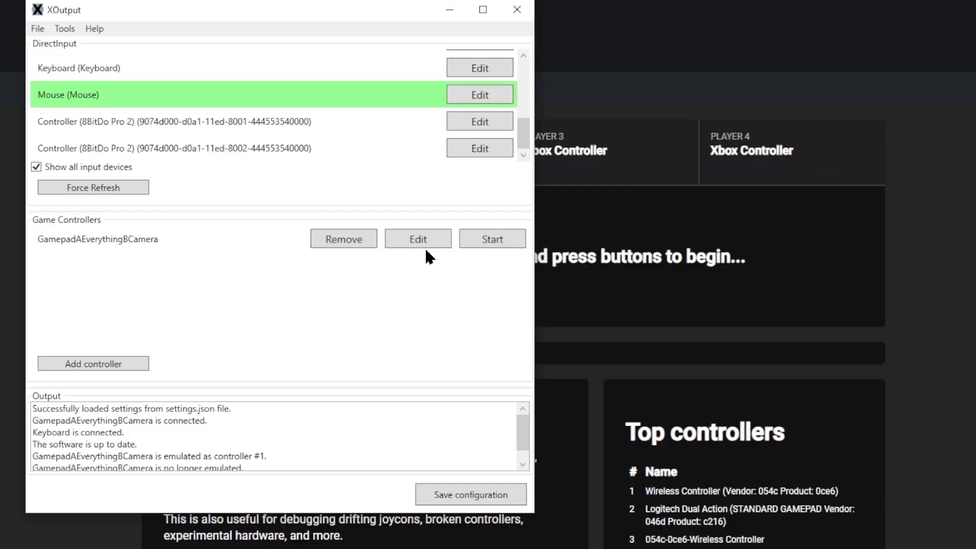
pyautogui.click(418, 238)
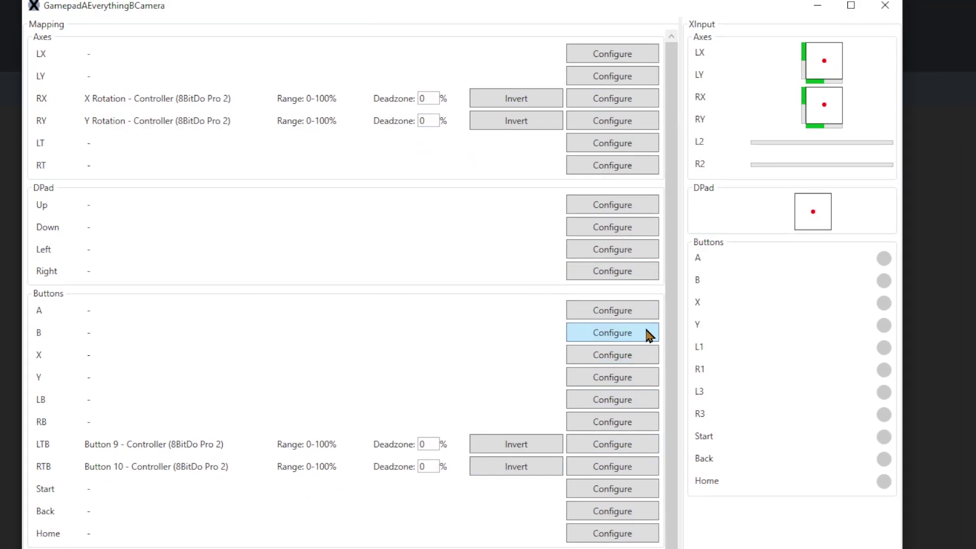
pyautogui.click(891, 18)
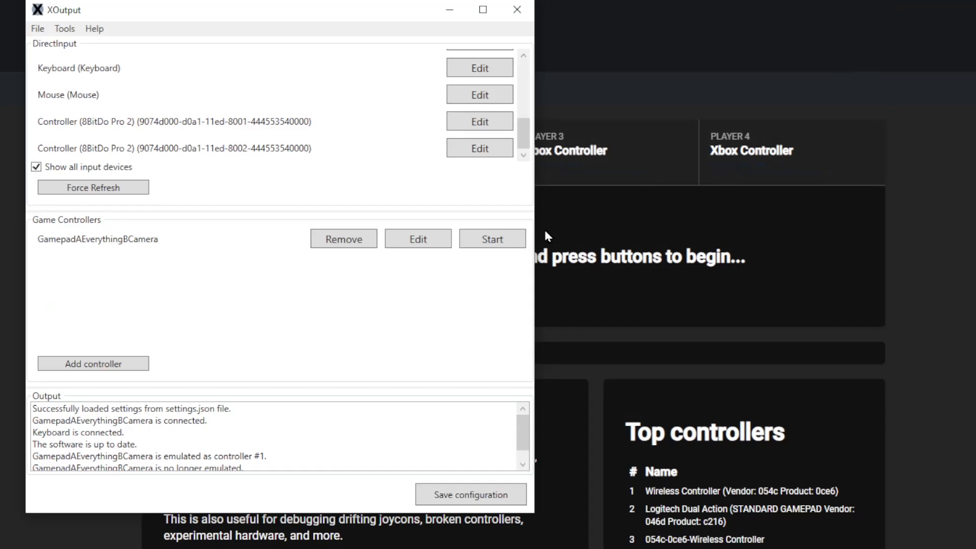